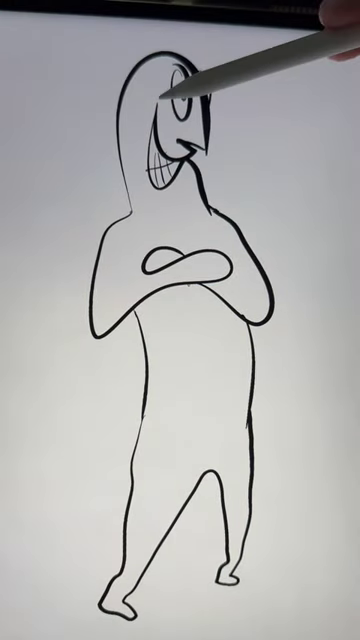
Trace a yellow outline around the figure's grin and jaw, then dab red on the head.
{"action": "mouse_move", "coordinate": [160, 95]}
{"action": "left_mouse_down"}
{"action": "mouse_move", "coordinate": [168, 145]}
{"action": "mouse_move", "coordinate": [160, 175]}
{"action": "left_mouse_up"}
{"action": "left_click", "coordinate": [148, 90]}
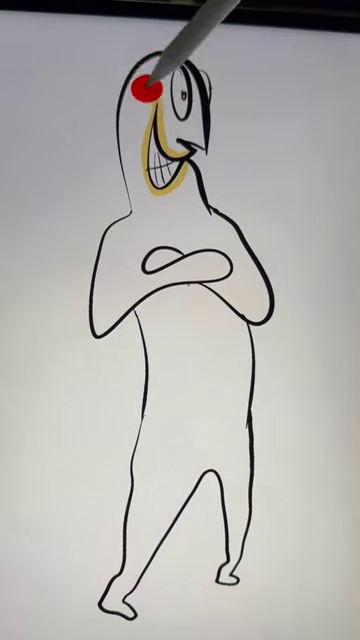